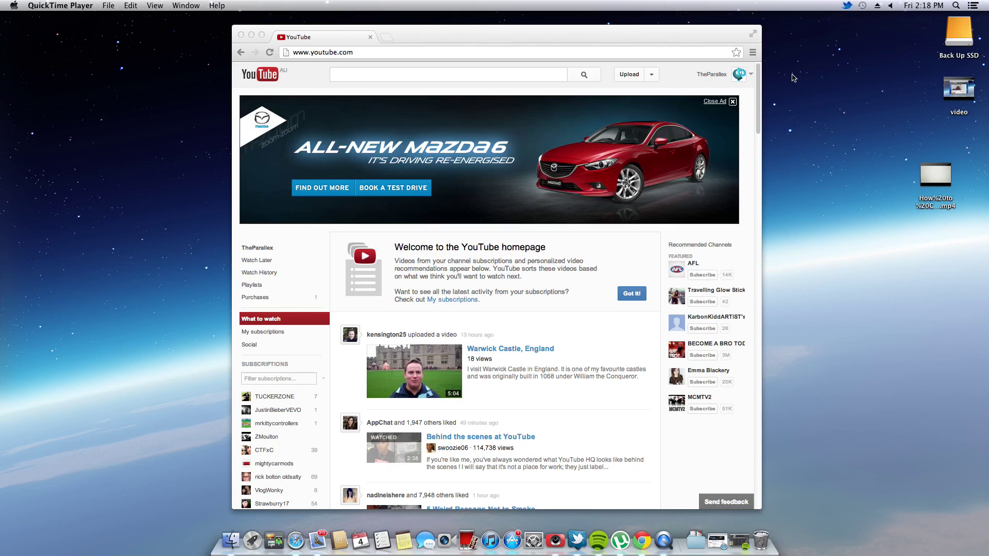
Step: Go to the Video Manager's Live Events page, which shows no scheduled events and a Wirecast promotion
{"action": "left_click", "coordinate": [751, 77]}
{"action": "left_click", "coordinate": [751, 78]}
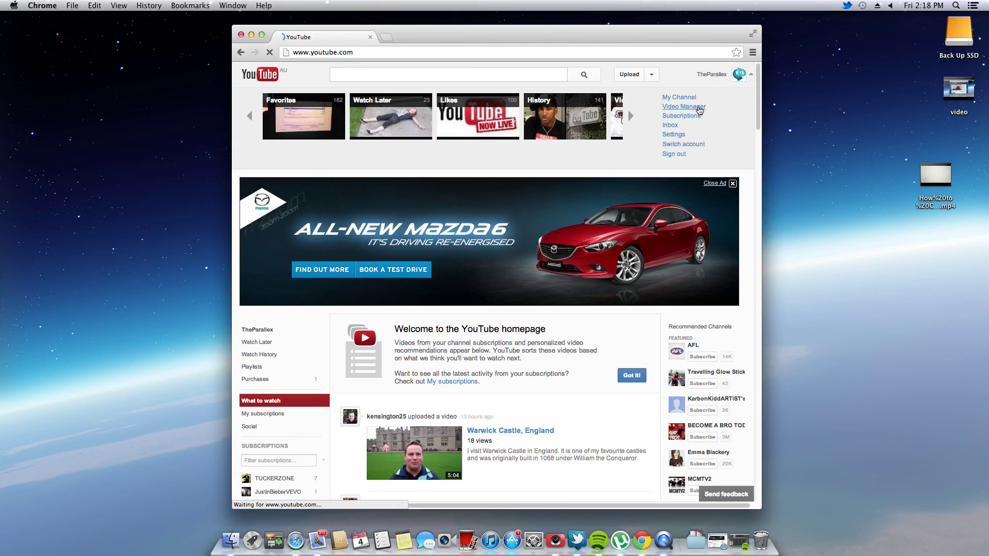
{"action": "left_click", "coordinate": [262, 34]}
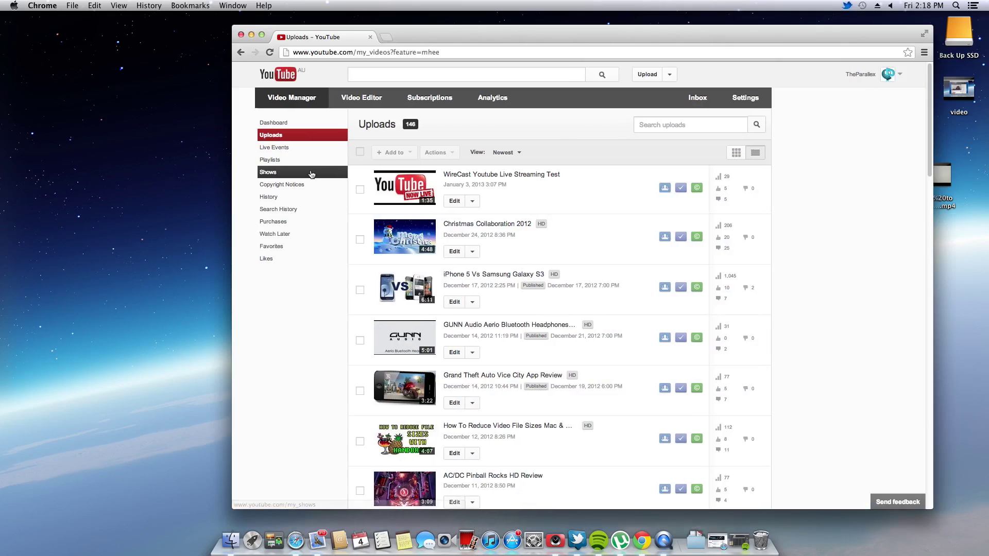
{"action": "left_click", "coordinate": [277, 150]}
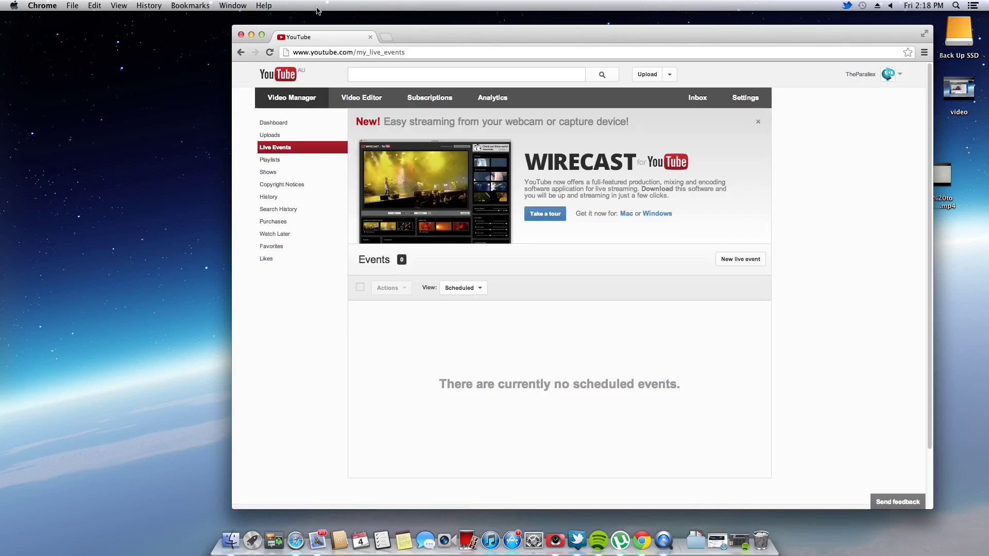
{"action": "left_click_drag", "start_coordinate": [406, 34], "coordinate": [353, 29]}
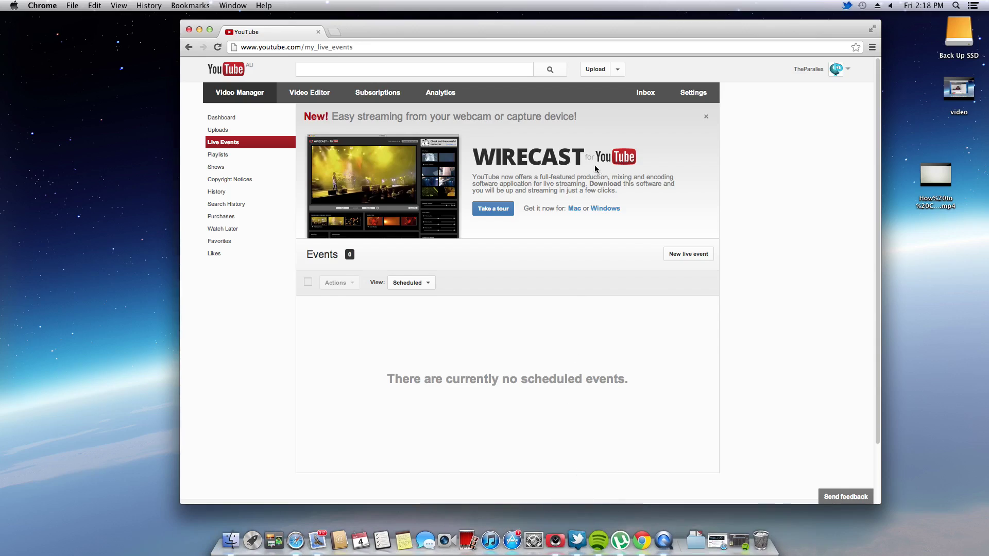
Step: Start a new live event titled 'okkok' with the description 'okokokko'
{"action": "left_click", "coordinate": [689, 255]}
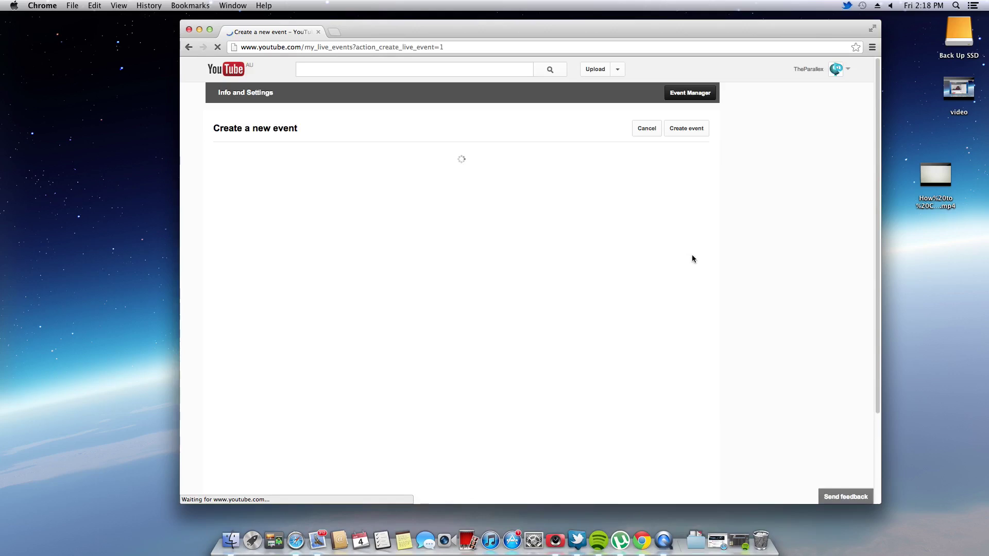
{"action": "left_click", "coordinate": [356, 204]}
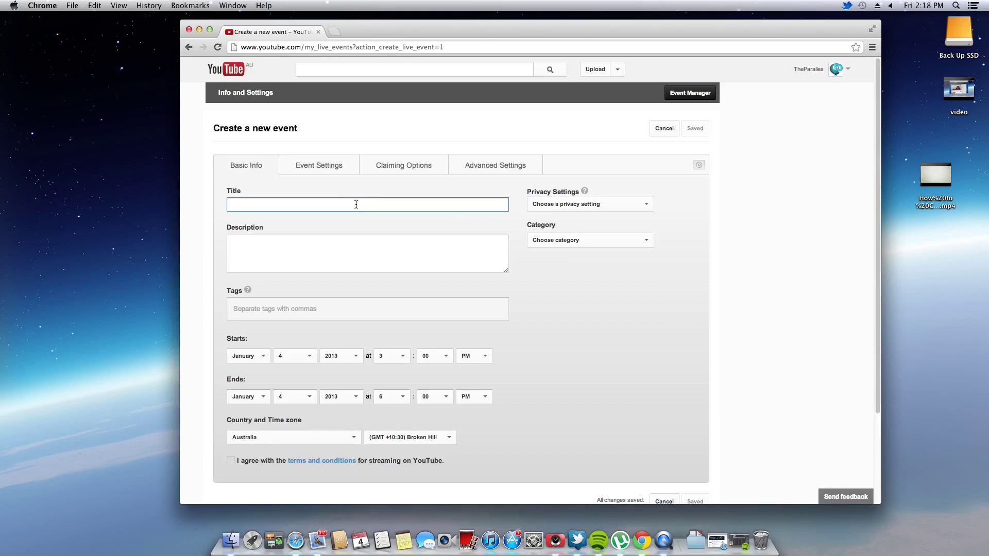
{"action": "type", "text": "okkok"}
{"action": "left_click", "coordinate": [360, 243]}
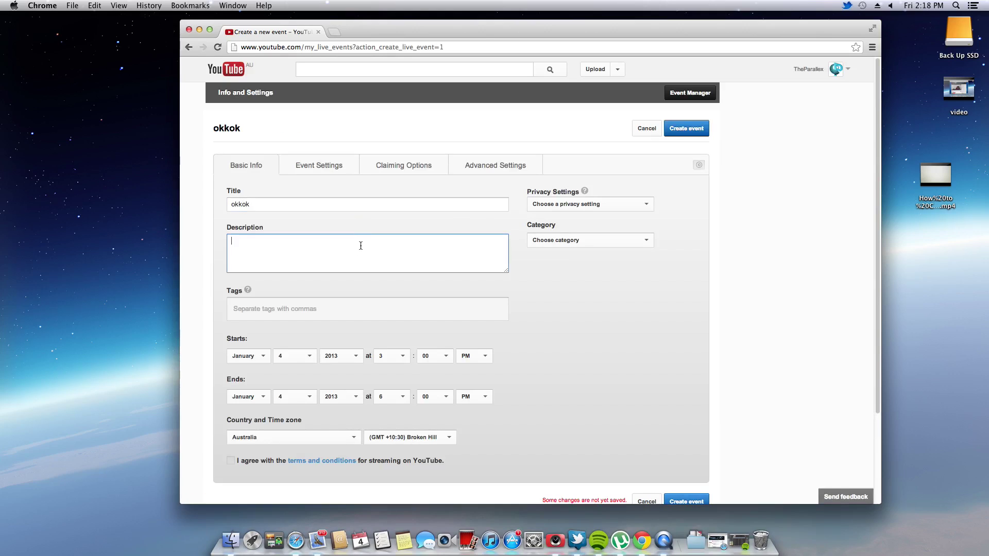
{"action": "type", "text": "okokokko"}
Step: Make the event Public, categorize it as Science & Technology, and tag it 'kikik'
{"action": "left_click", "coordinate": [550, 209]}
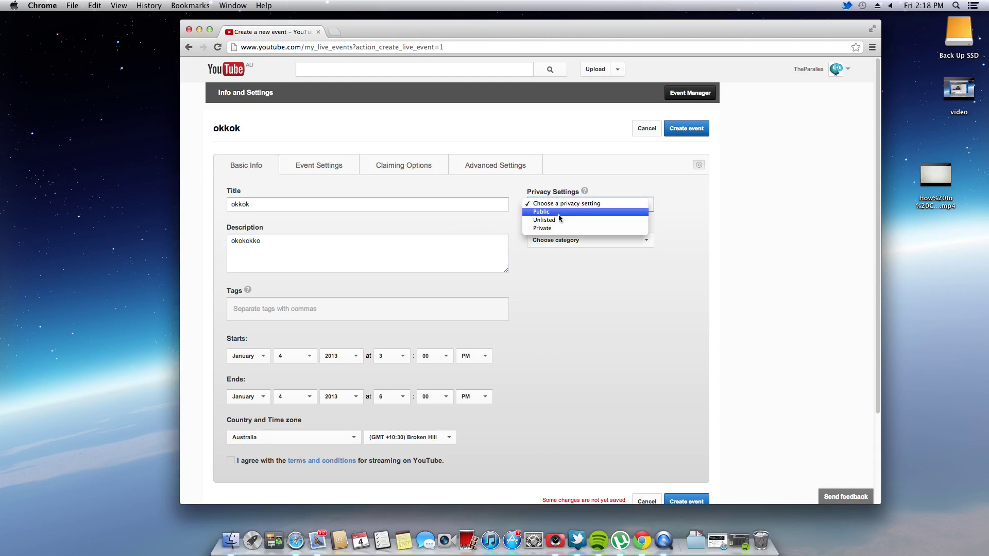
{"action": "left_click", "coordinate": [560, 212]}
{"action": "left_click", "coordinate": [620, 250]}
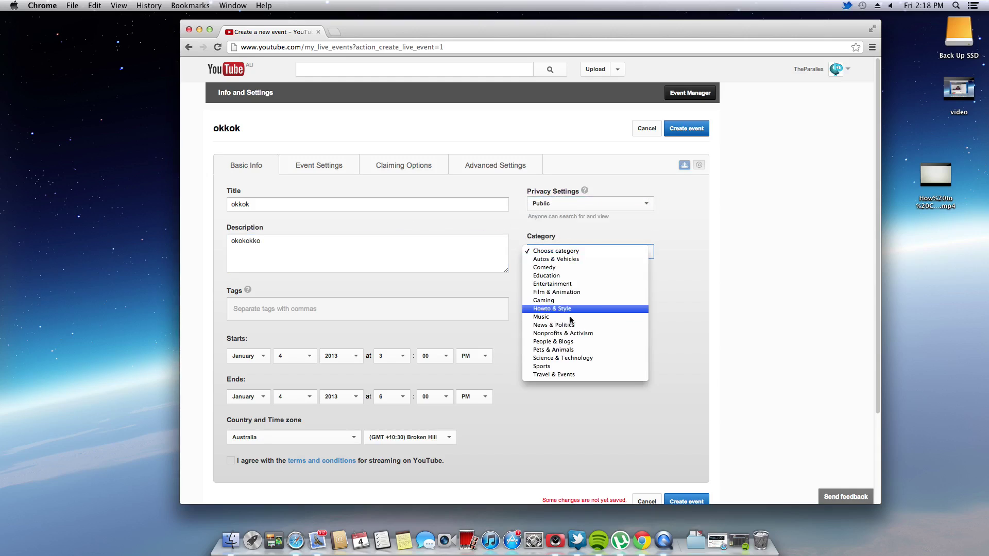
{"action": "left_click", "coordinate": [573, 358]}
{"action": "left_click", "coordinate": [316, 308]}
{"action": "type", "text": "kikik"}
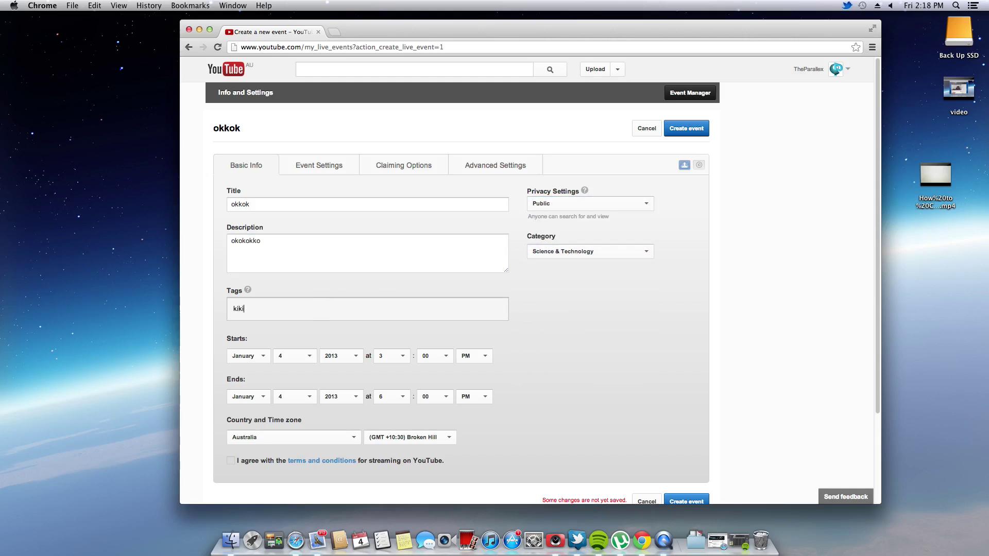
Step: Schedule the event for 2:20 PM Melbourne time, accept the terms, and create it
{"action": "left_click", "coordinate": [406, 355]}
{"action": "left_click", "coordinate": [404, 349]}
{"action": "left_click", "coordinate": [435, 355]}
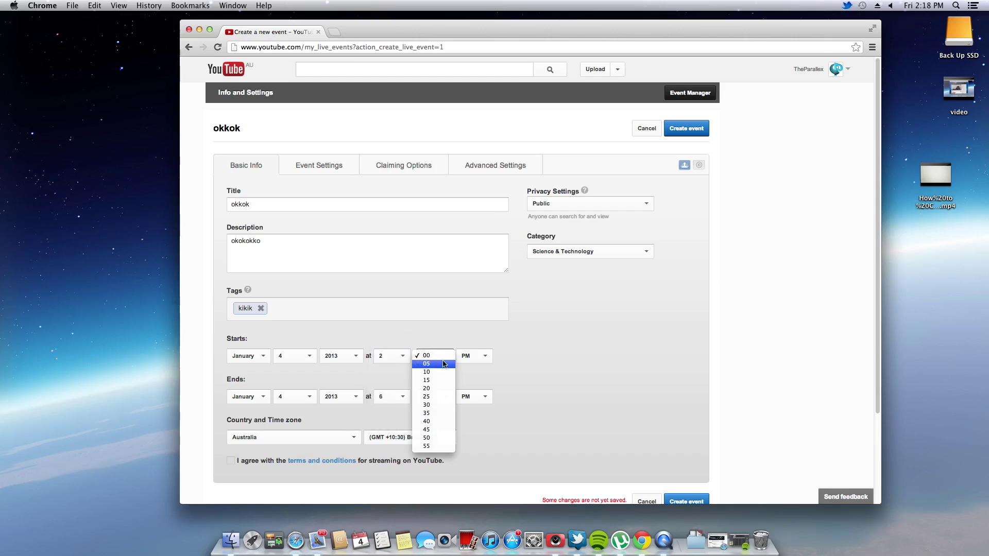
{"action": "left_click", "coordinate": [435, 388]}
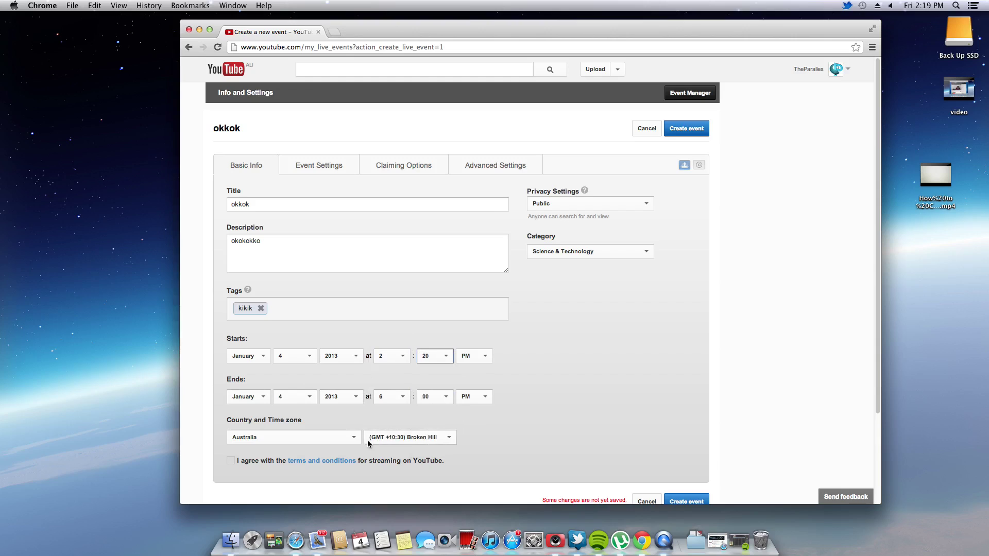
{"action": "left_click", "coordinate": [431, 443]}
{"action": "left_click", "coordinate": [439, 441]}
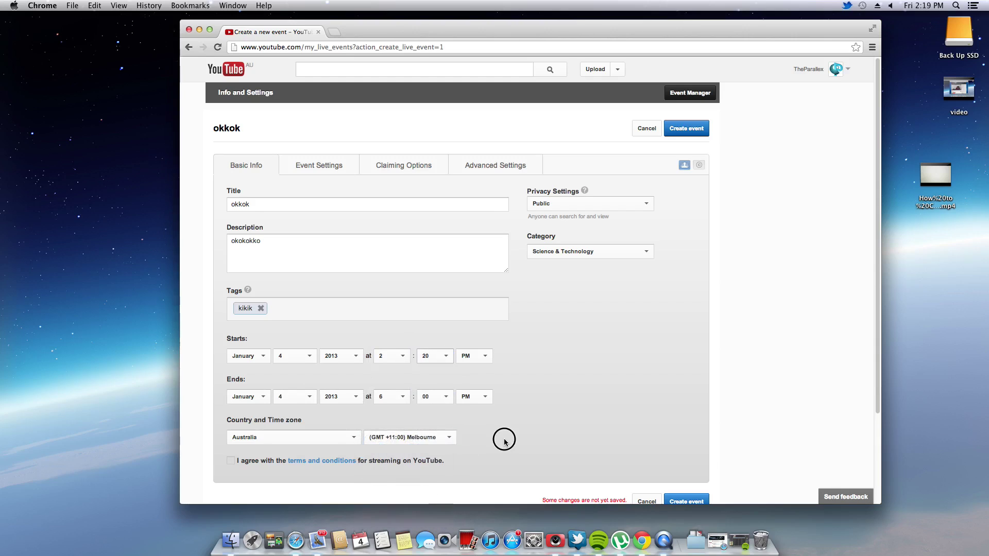
{"action": "scroll", "coordinate": [452, 426], "scroll_direction": "down", "scroll_amount": 3}
{"action": "left_click", "coordinate": [232, 385]}
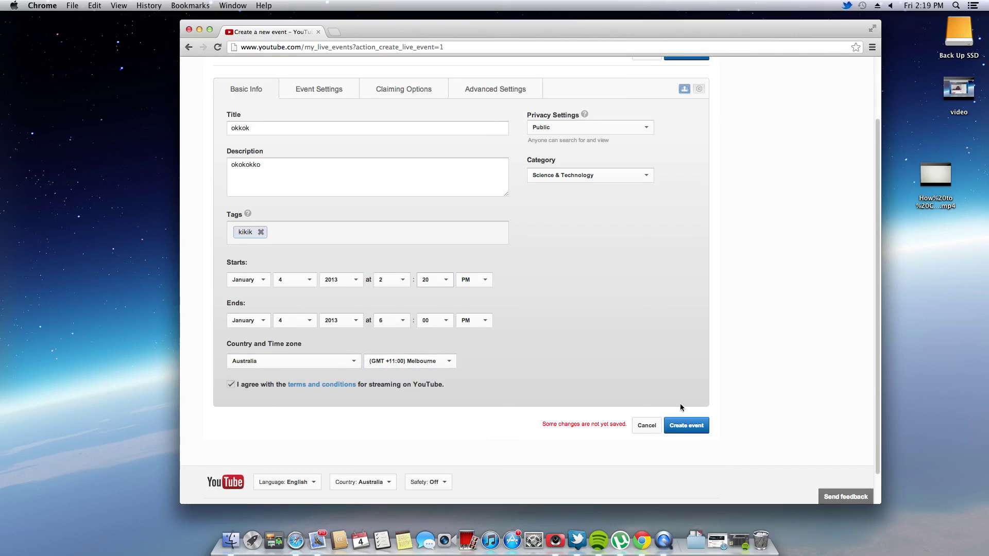
{"action": "left_click", "coordinate": [689, 425]}
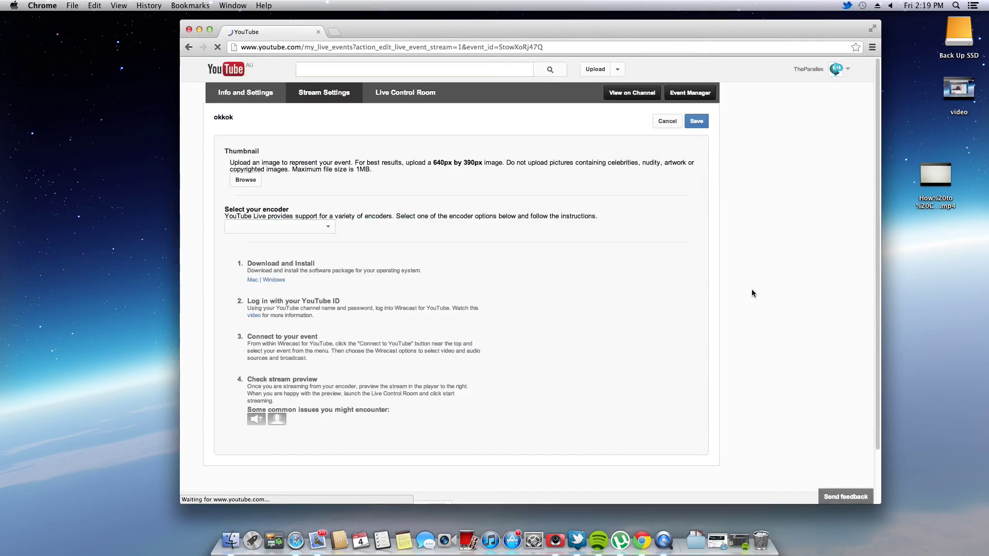
Step: Check the okkok event's encoder list on Stream Settings and keep Wirecast for YouTube selected
{"action": "scroll", "coordinate": [664, 265], "scroll_direction": "down", "scroll_amount": 1}
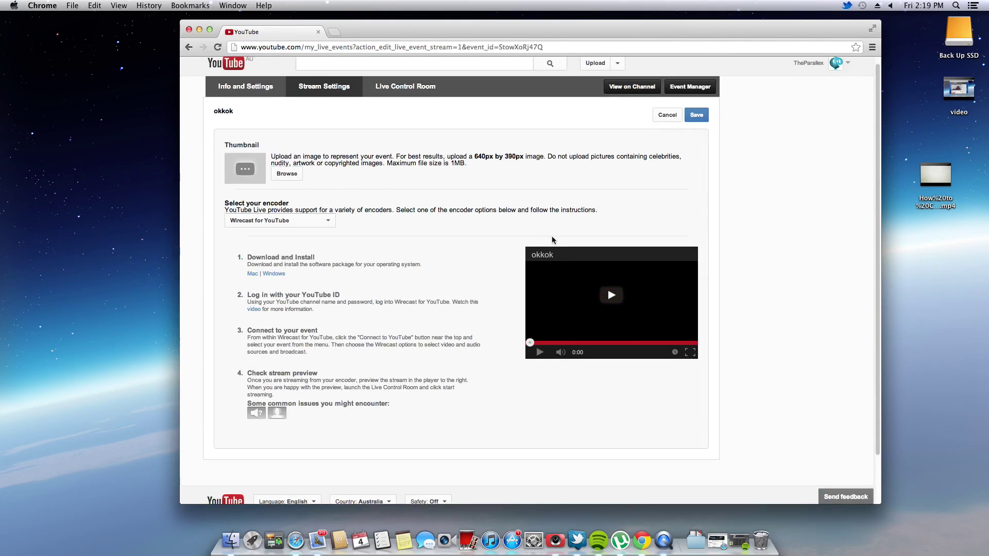
{"action": "left_click", "coordinate": [329, 221]}
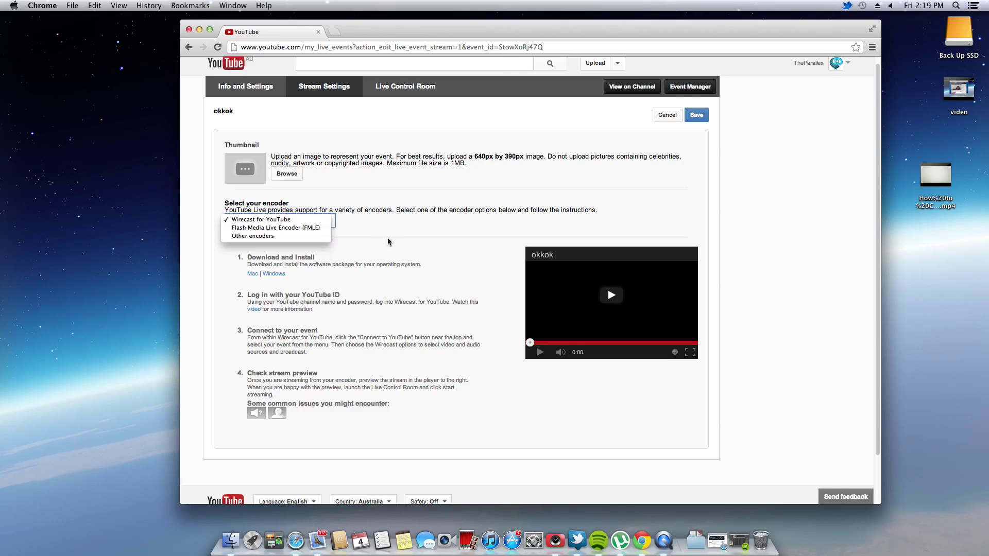
{"action": "left_click", "coordinate": [400, 242]}
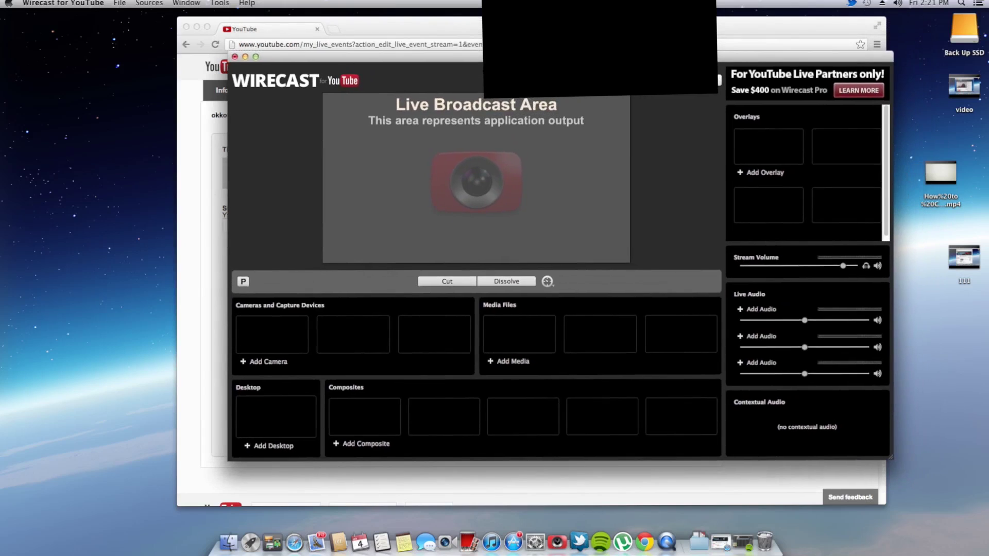
Step: Mute the computer's sound and bring the Wirecast window in front of YouTube
{"action": "key", "text": "XF86AudioMute"}
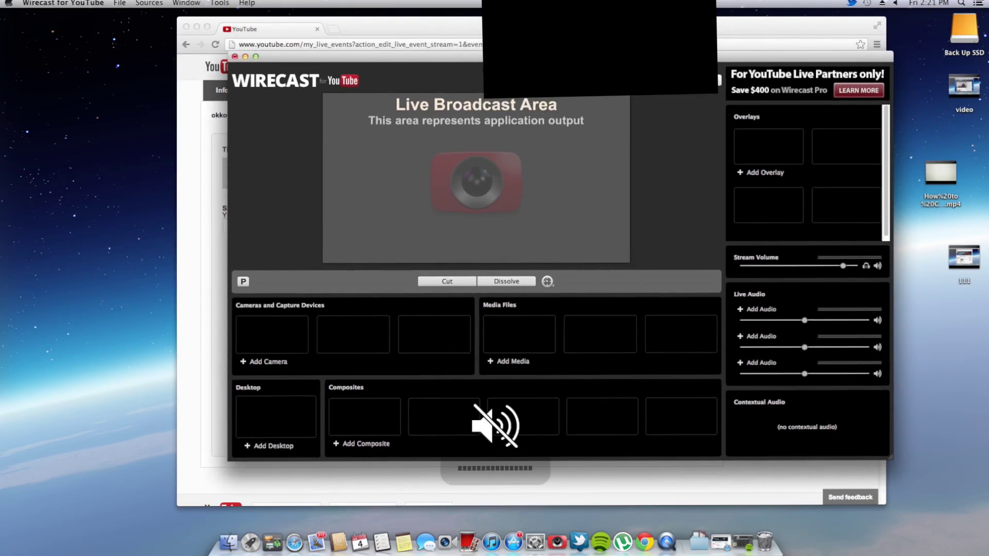
{"action": "key", "text": "super+Tab"}
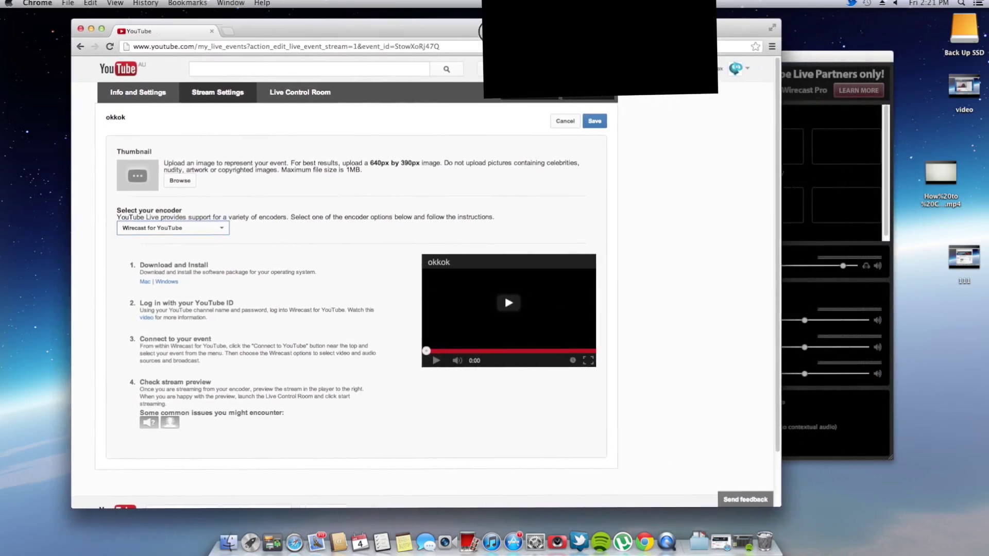
{"action": "left_click", "coordinate": [807, 61]}
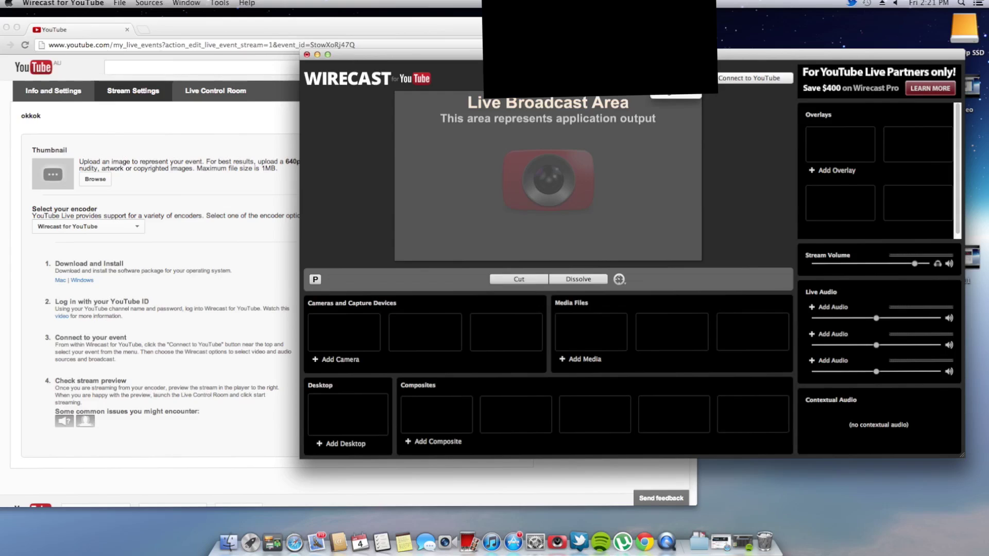
Step: Connect Wirecast to the YouTube account so its connection sheet lists the okkok event
{"action": "left_click", "coordinate": [680, 94]}
{"action": "left_click", "coordinate": [680, 95]}
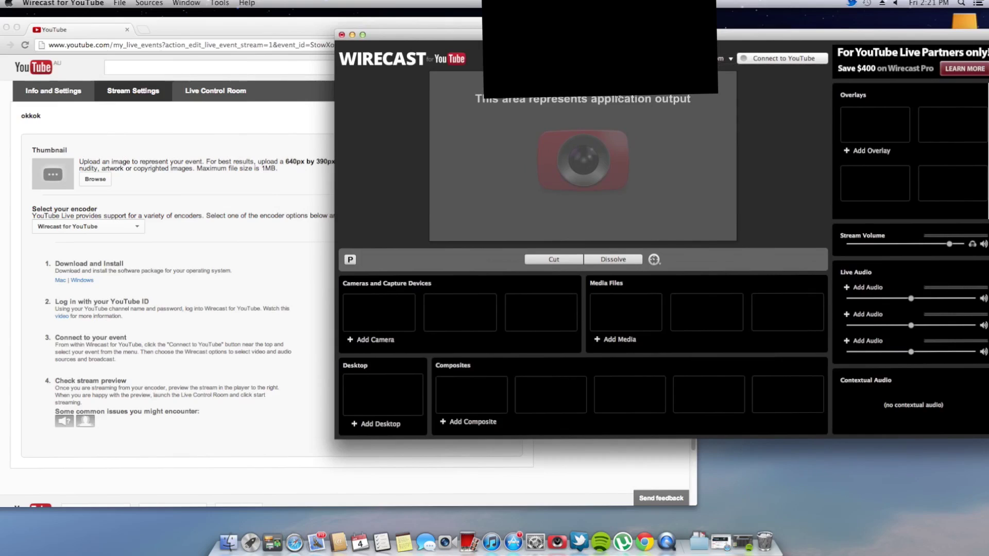
{"action": "left_click", "coordinate": [763, 59]}
Step: Stream to event okkok with 360p Stream format on Primary Server, and start streaming
{"action": "left_click", "coordinate": [763, 66]}
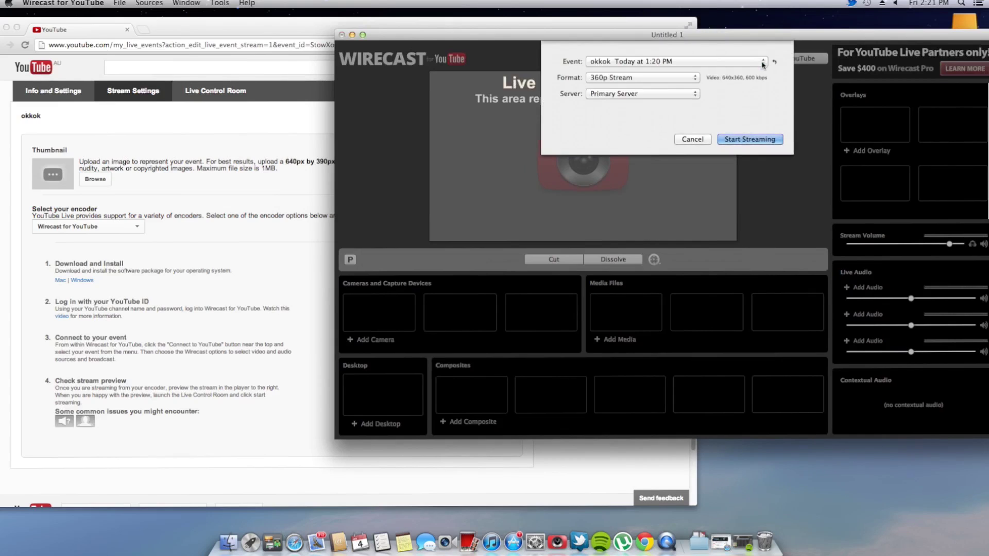
{"action": "left_click", "coordinate": [762, 61]}
{"action": "left_click", "coordinate": [735, 63]}
{"action": "left_click", "coordinate": [666, 78]}
{"action": "left_click", "coordinate": [668, 80]}
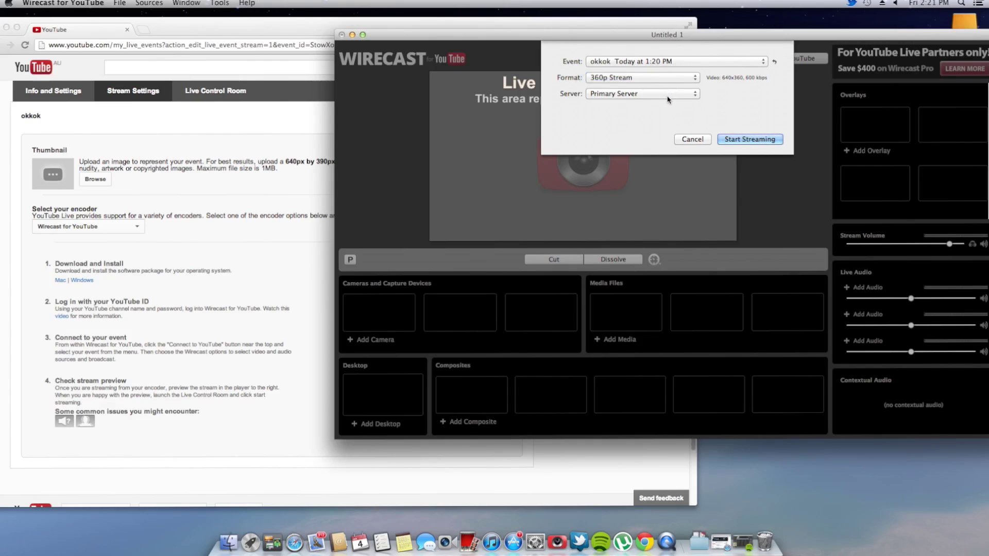
{"action": "left_click", "coordinate": [667, 97]}
{"action": "left_click", "coordinate": [663, 94]}
{"action": "left_click", "coordinate": [760, 140]}
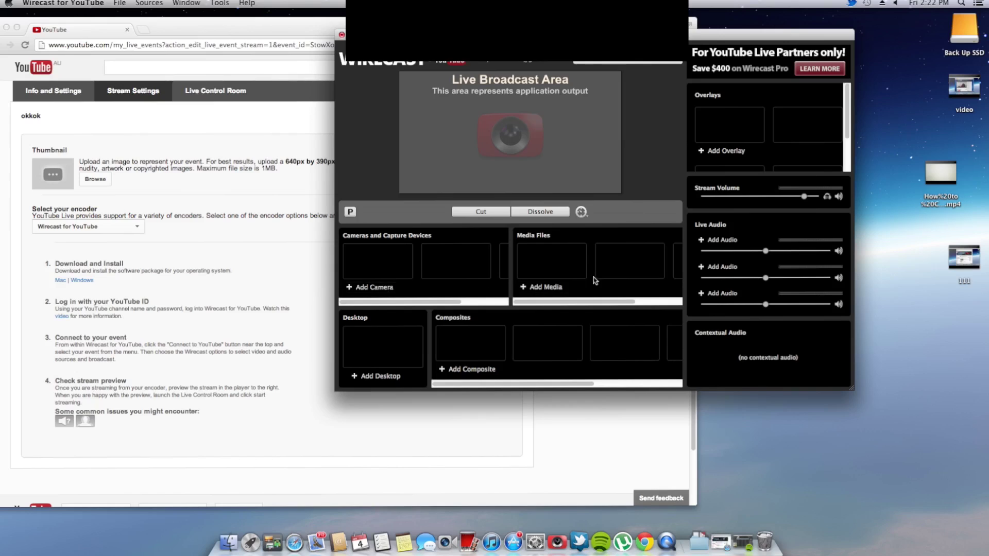
Step: Add the Lion how-to .mp4 from the Desktop as a media source and put it live
{"action": "left_click", "coordinate": [555, 287]}
{"action": "left_click", "coordinate": [556, 300]}
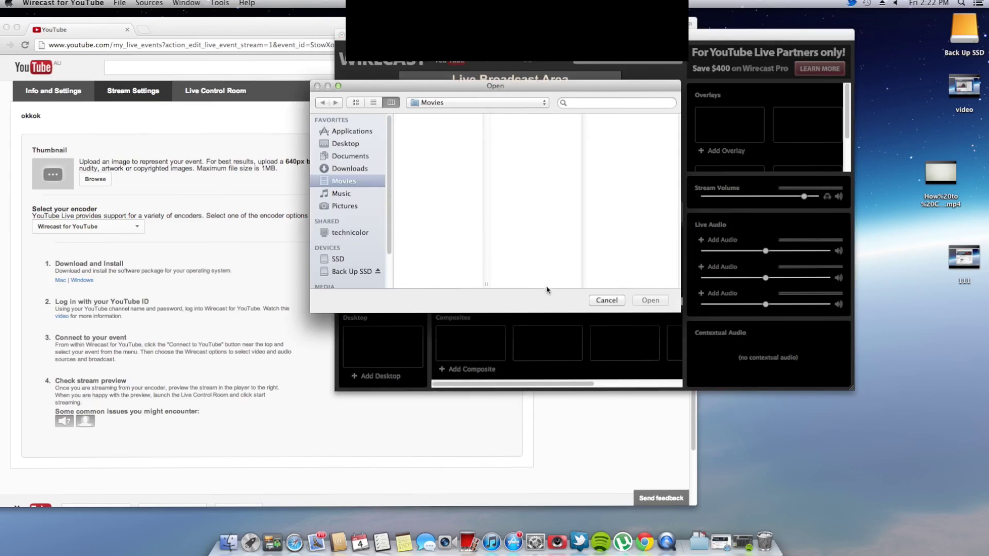
{"action": "left_click", "coordinate": [353, 149]}
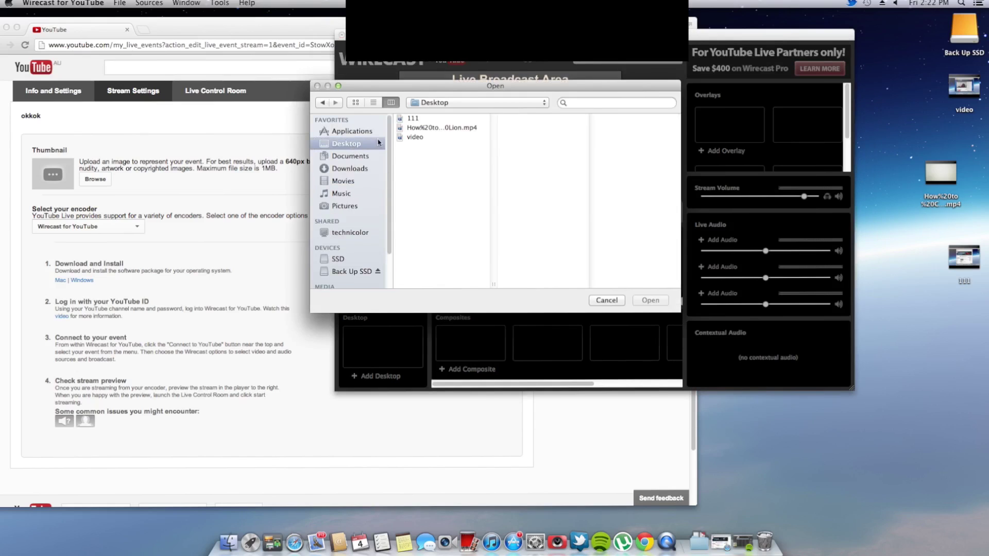
{"action": "double_click", "coordinate": [419, 128]}
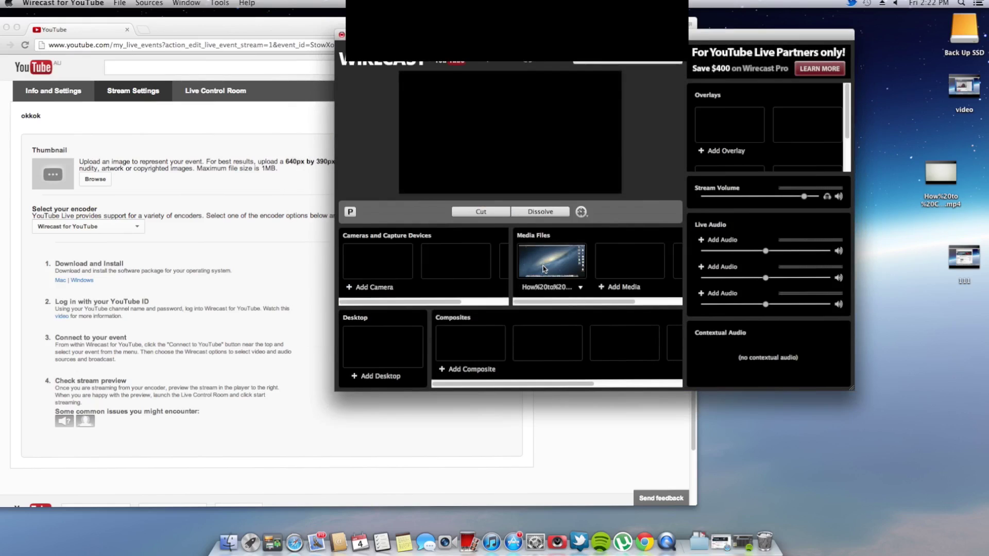
{"action": "left_click", "coordinate": [536, 271]}
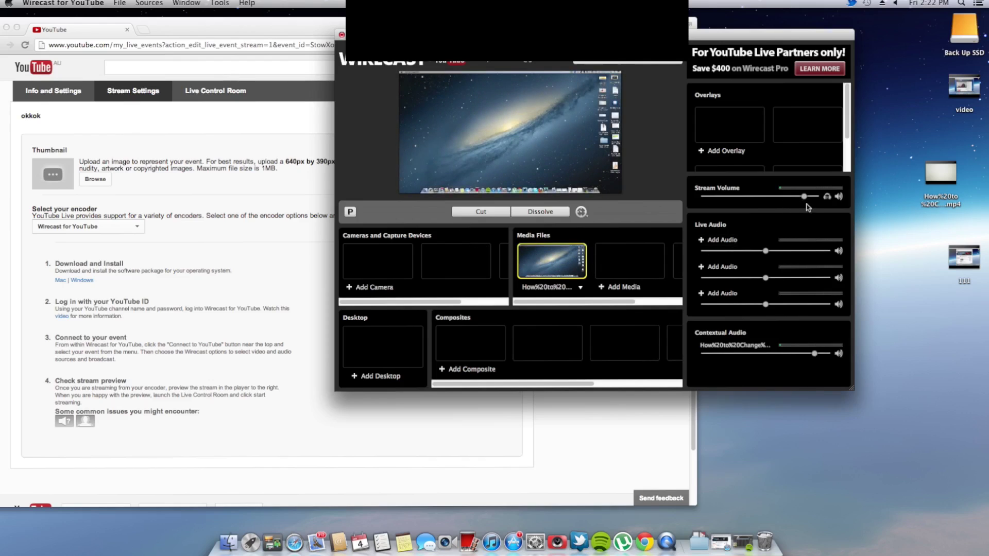
Step: Raise the computer's volume and bring the YouTube okkok page forward beside Wirecast
{"action": "key", "text": "XF86AudioRaiseVolume"}
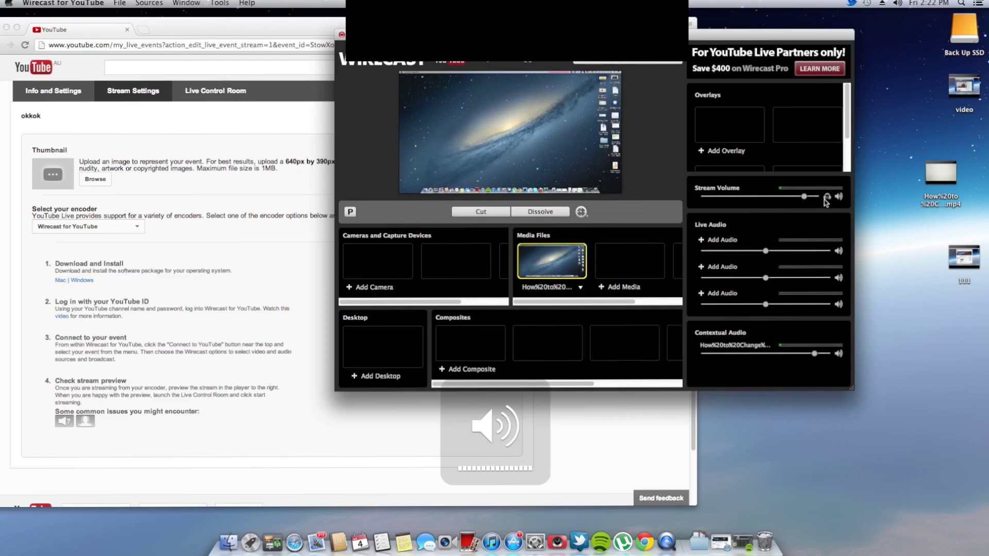
{"action": "left_click_drag", "start_coordinate": [566, 34], "coordinate": [689, 30]}
{"action": "left_click", "coordinate": [244, 35]}
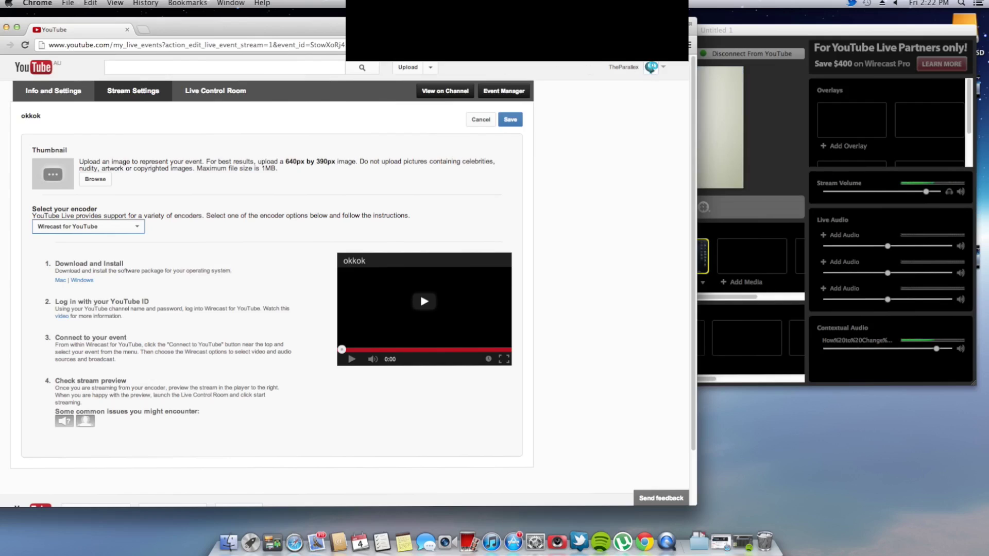
Step: Reload the okkok event's settings page and open its Live Control Room
{"action": "left_click_drag", "start_coordinate": [134, 29], "coordinate": [358, 61]}
{"action": "left_click", "coordinate": [278, 122]}
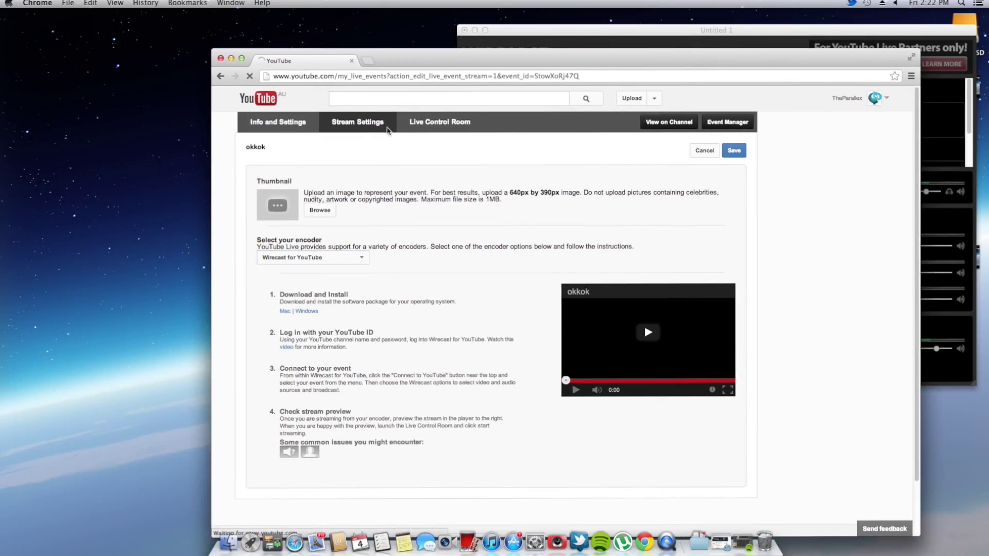
{"action": "left_click", "coordinate": [424, 126]}
{"action": "left_click_drag", "start_coordinate": [513, 59], "coordinate": [482, 31]}
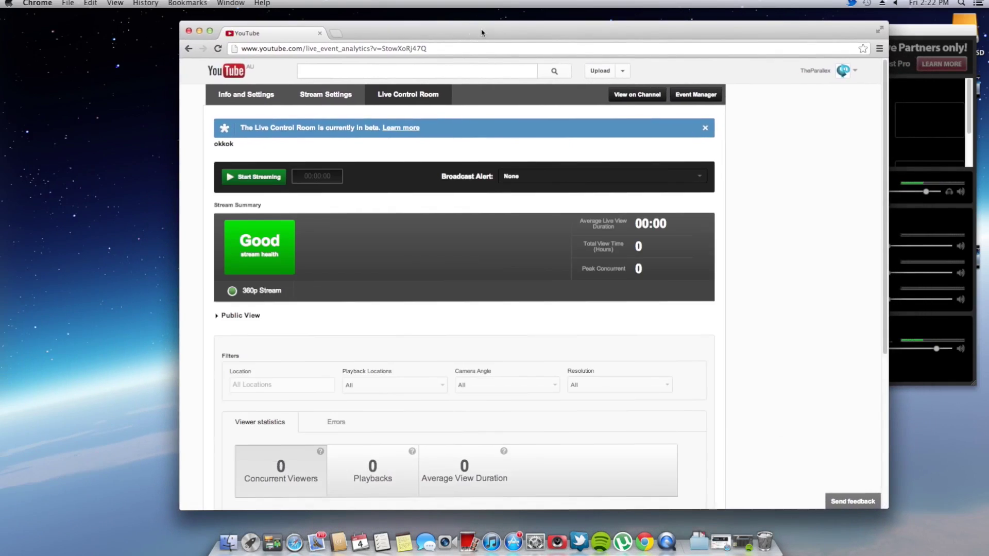
Step: Start the YouTube stream, then return to Live Events where okkok shows LIVE NOW
{"action": "left_click", "coordinate": [266, 182]}
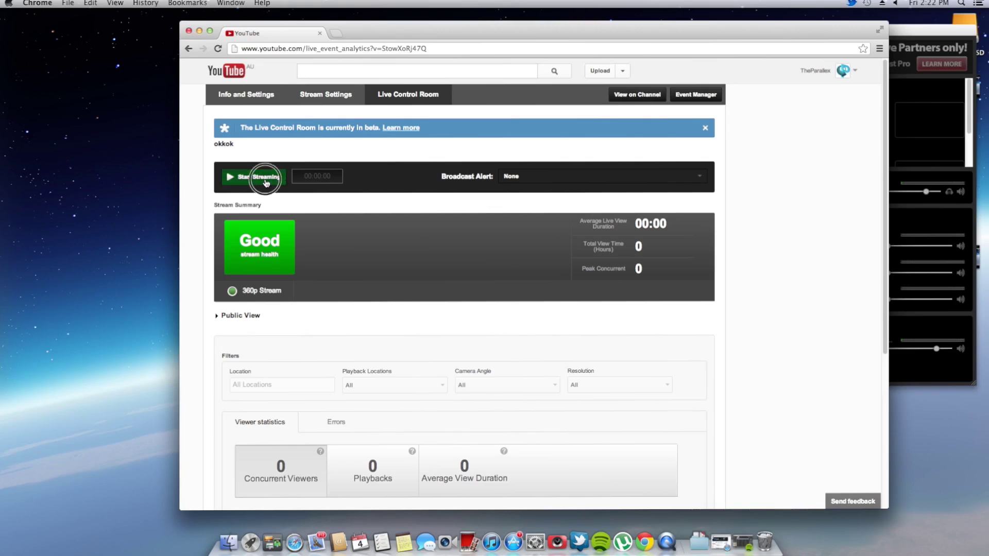
{"action": "left_click", "coordinate": [574, 182]}
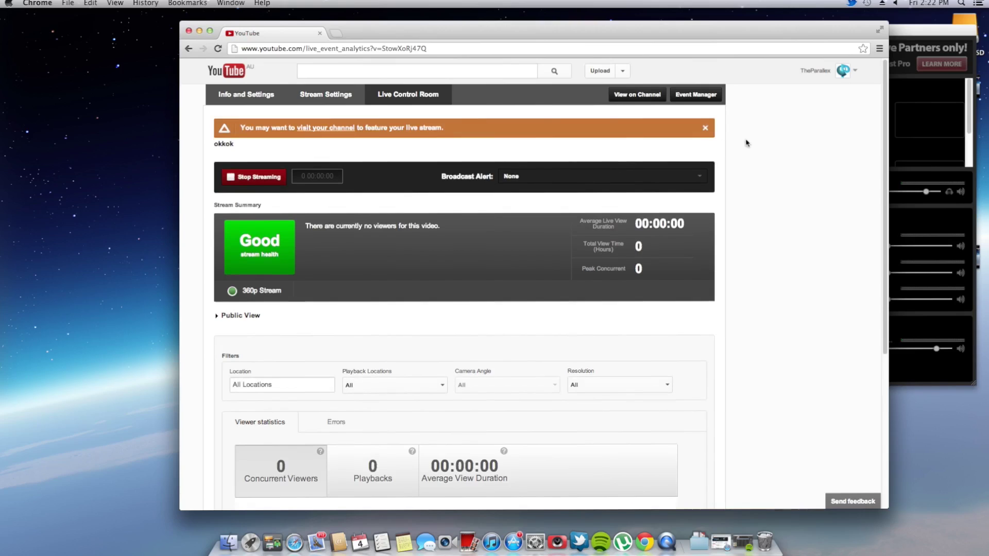
{"action": "left_click", "coordinate": [842, 71]}
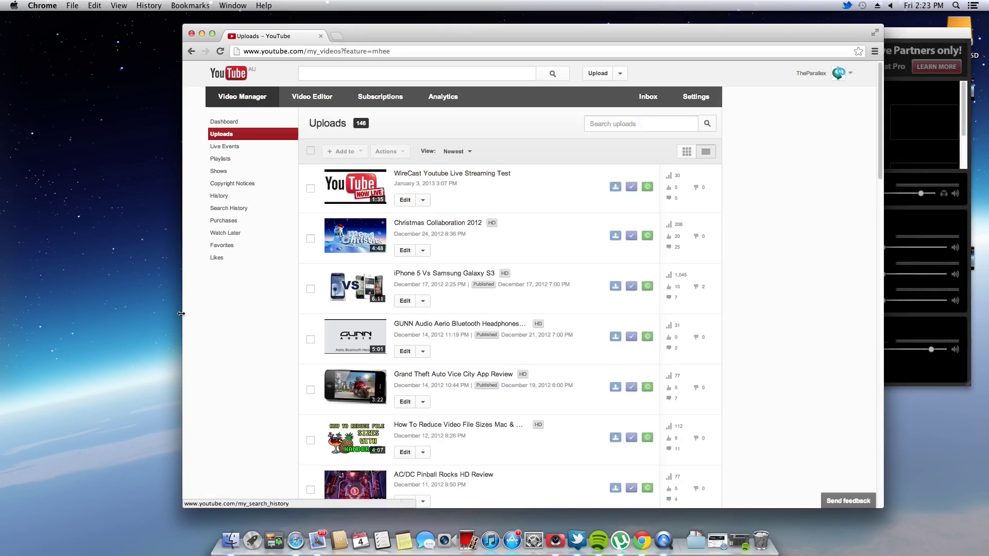
{"action": "left_click", "coordinate": [238, 146]}
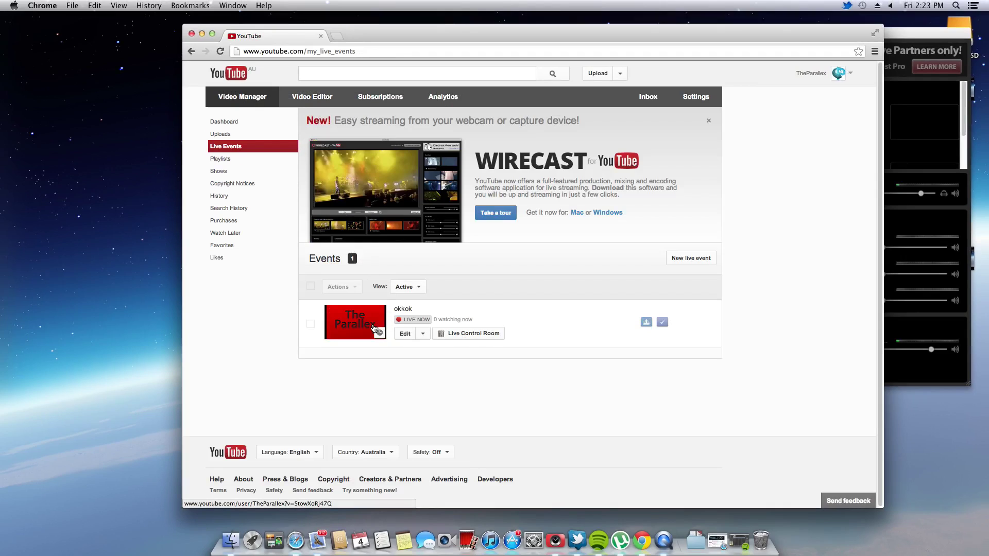
Step: Open the okkok watch page and raise the player volume to hear the live broadcast
{"action": "left_click", "coordinate": [367, 323]}
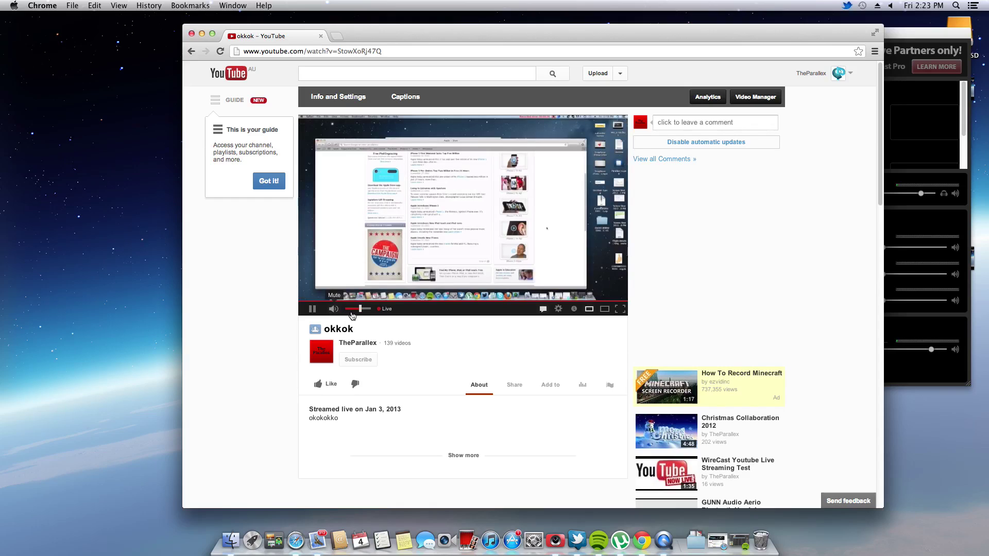
{"action": "left_click", "coordinate": [370, 310]}
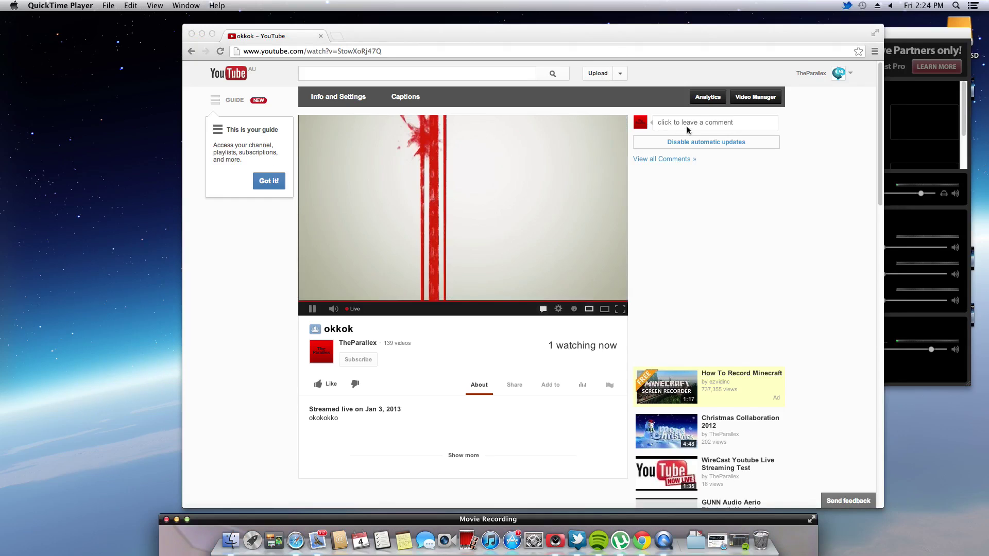
Step: Return to okkok's Live Control Room through Video Manager and stop streaming
{"action": "left_click", "coordinate": [841, 162]}
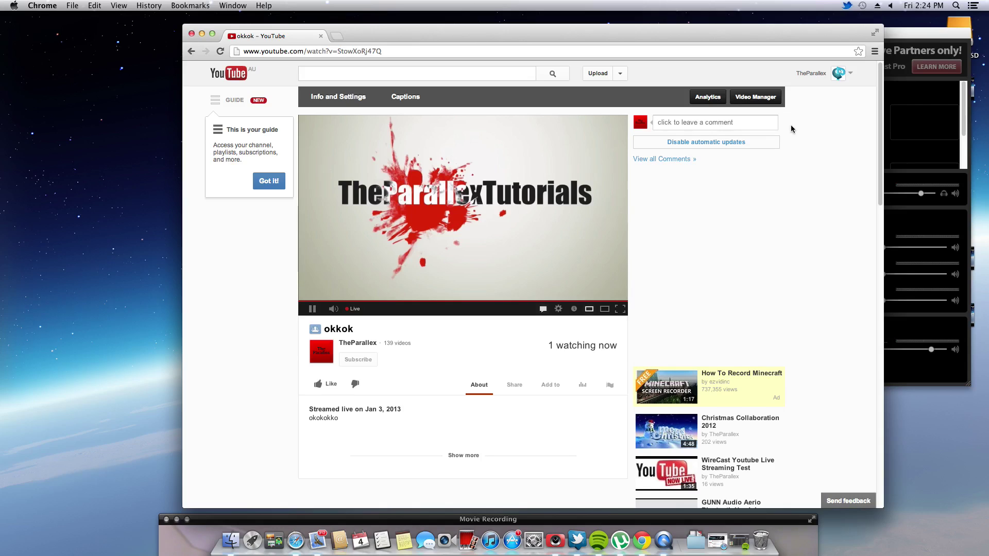
{"action": "left_click", "coordinate": [839, 75]}
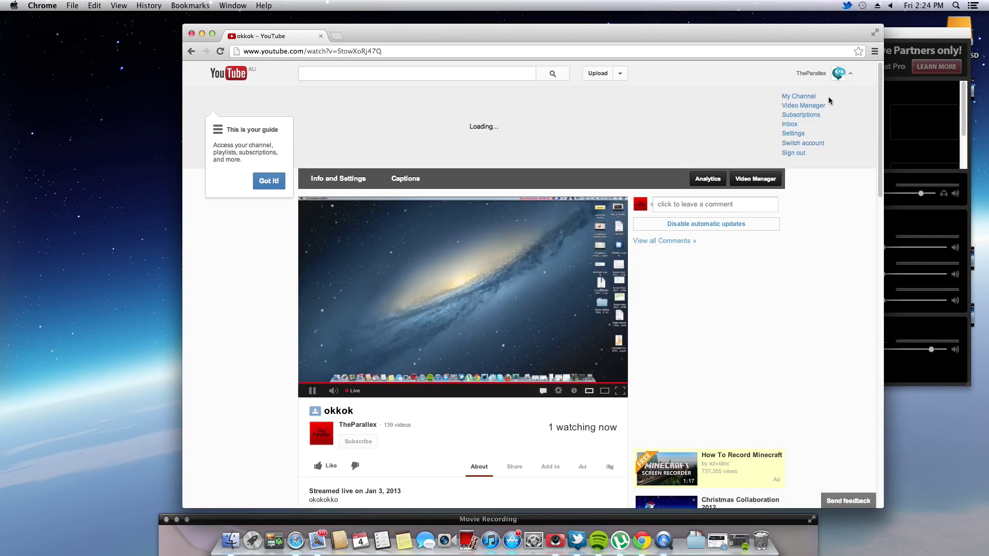
{"action": "left_click", "coordinate": [811, 114]}
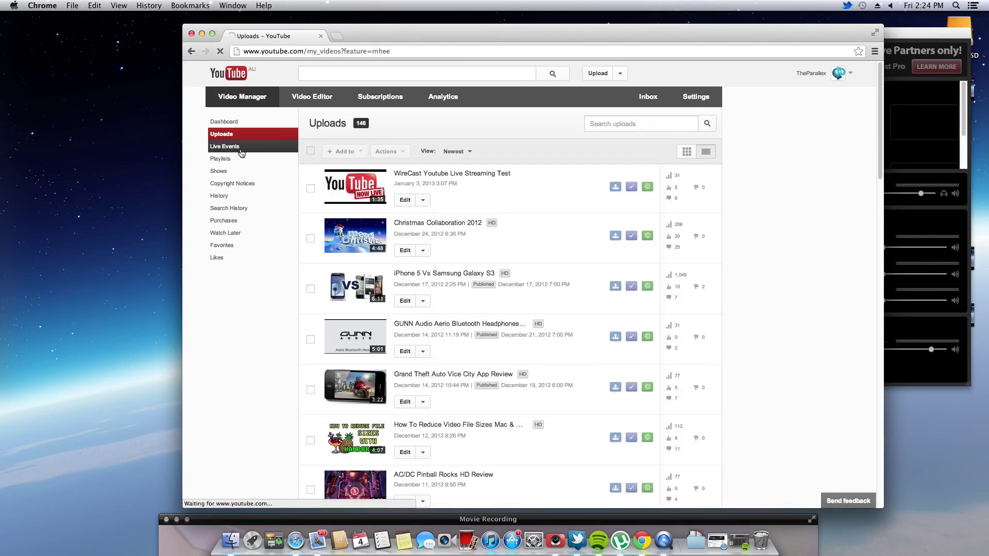
{"action": "left_click", "coordinate": [241, 153]}
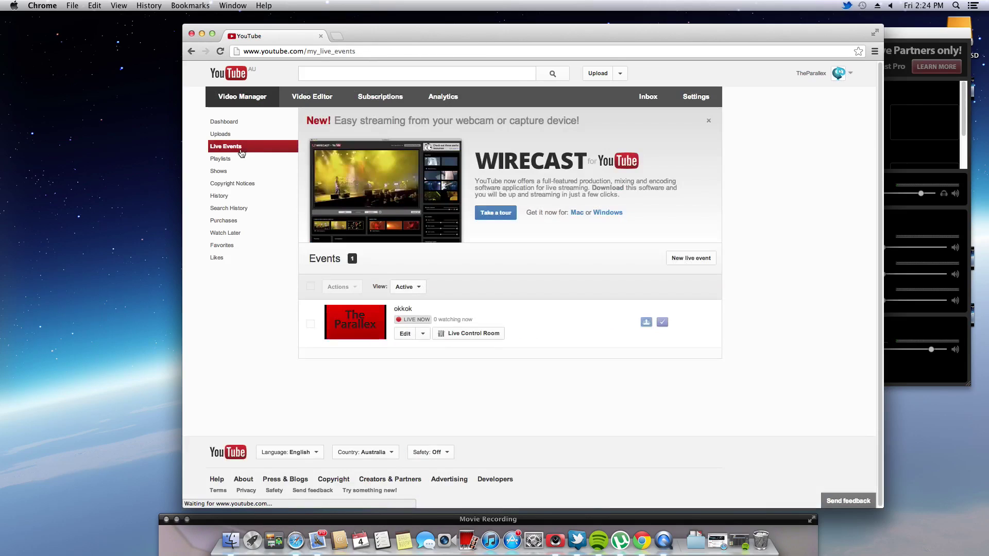
{"action": "left_click", "coordinate": [473, 334]}
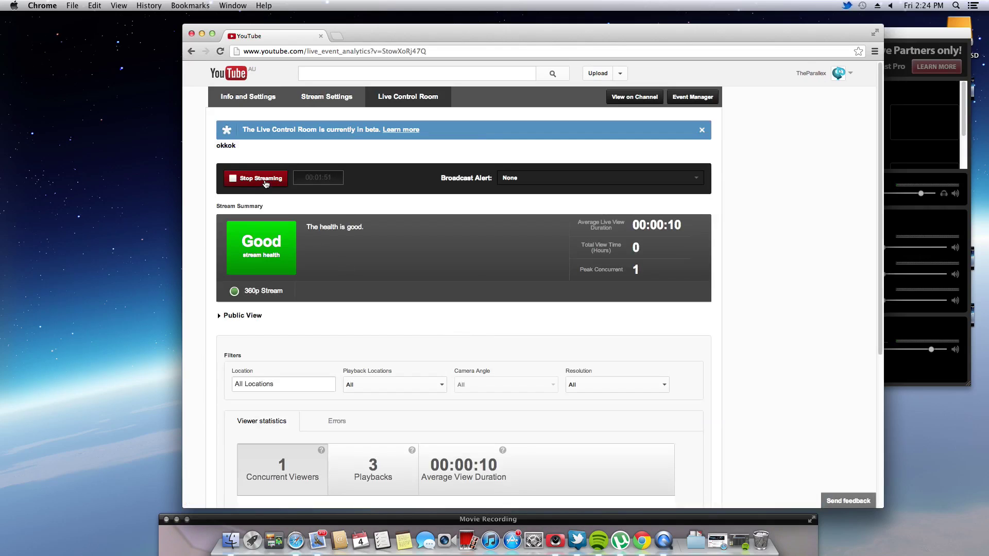
{"action": "left_click", "coordinate": [265, 181]}
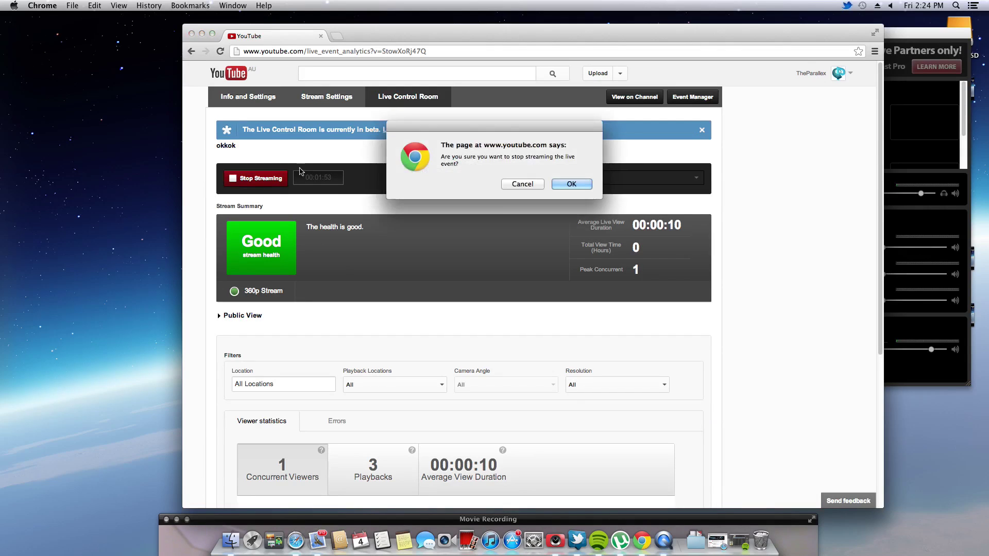